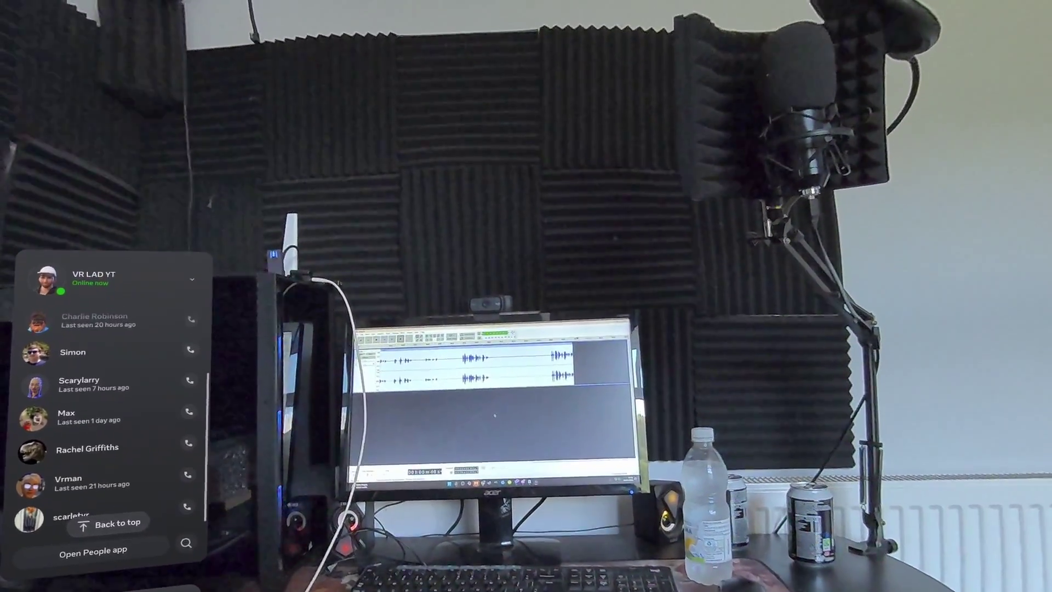
# - Search the Meta Horizon Store for "mobile vr station" and open the Mobile VR Station app page
pyautogui.click(470, 438)
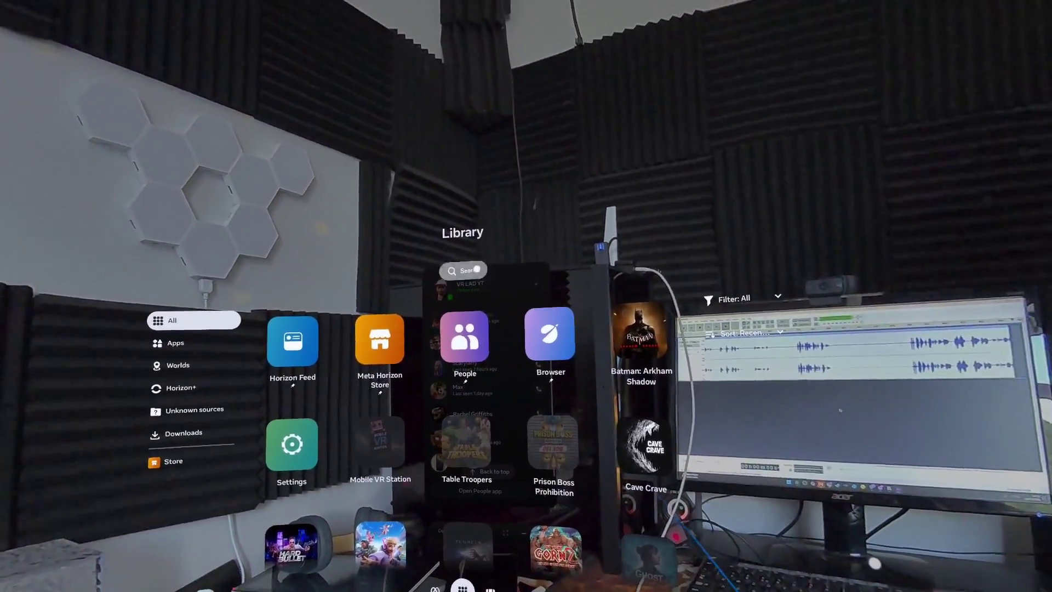
pyautogui.click(480, 288)
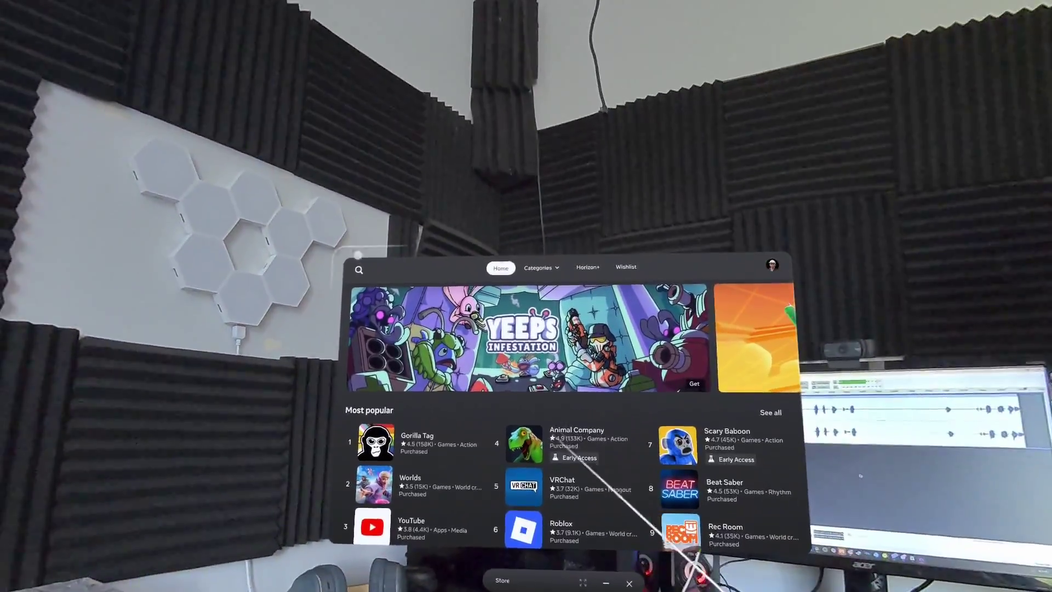
pyautogui.click(525, 514)
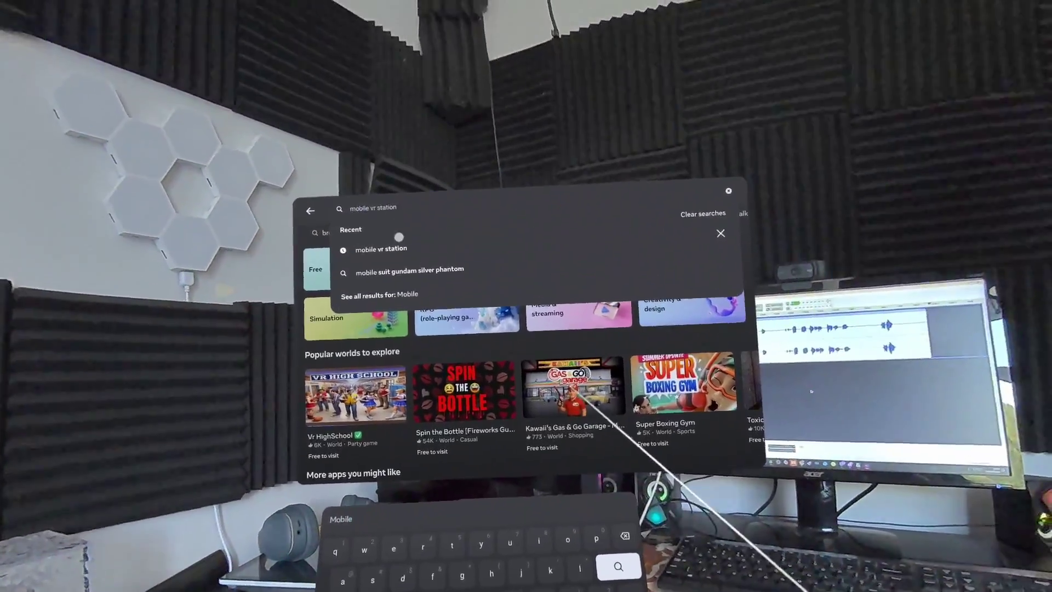
pyautogui.click(379, 200)
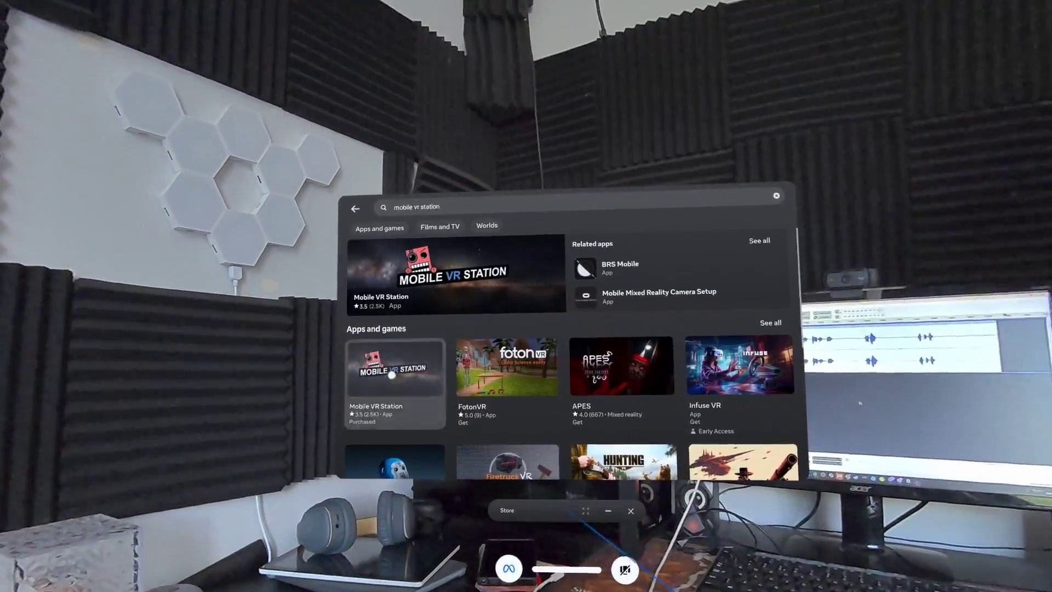
pyautogui.click(391, 374)
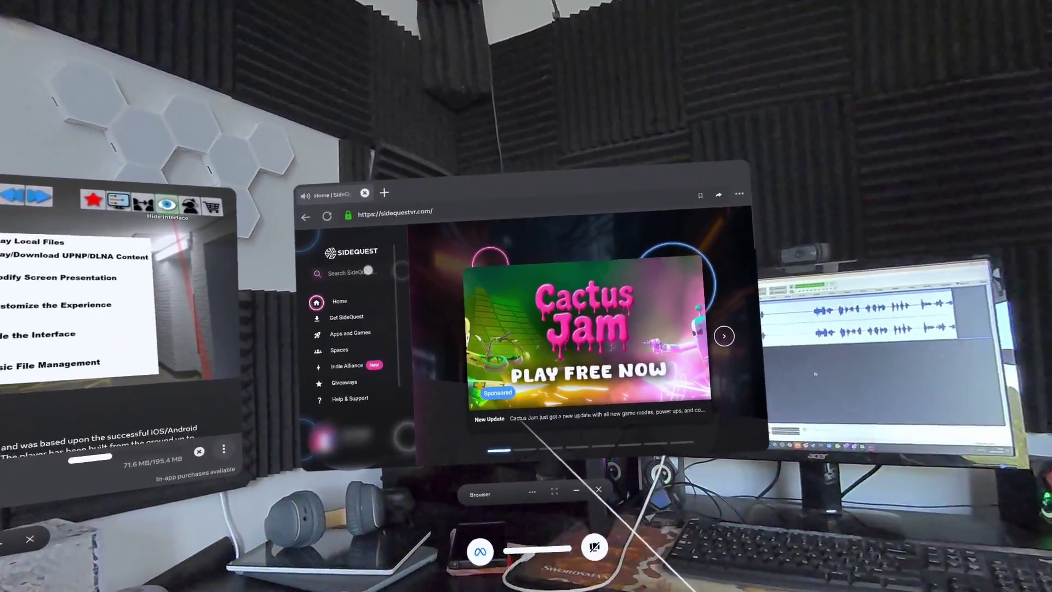
# - Search the SideQuest website for "Sidequest"
pyautogui.click(369, 270)
pyautogui.write('s')
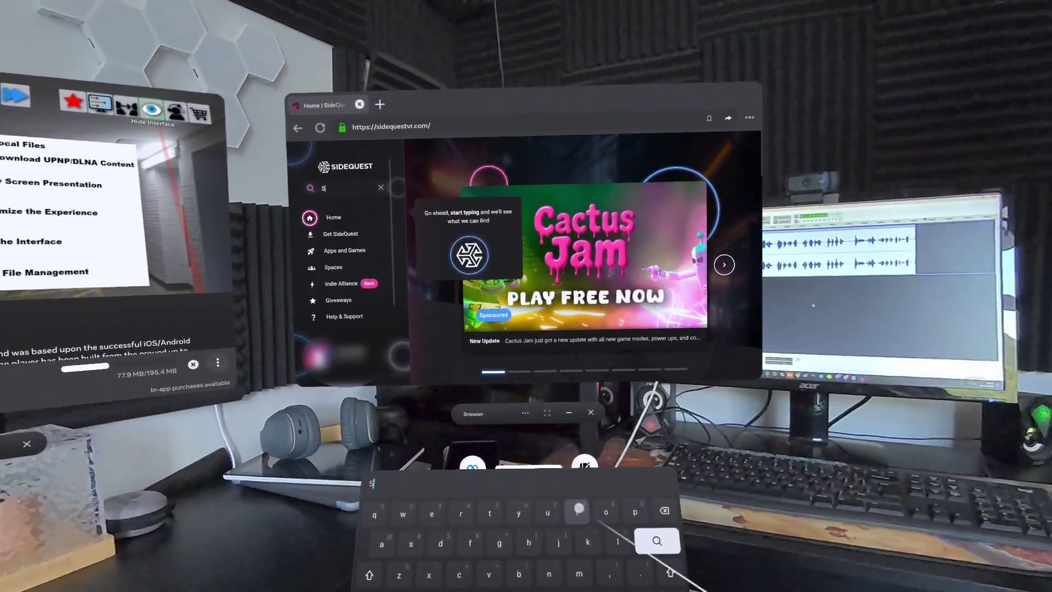
pyautogui.write('ideq')
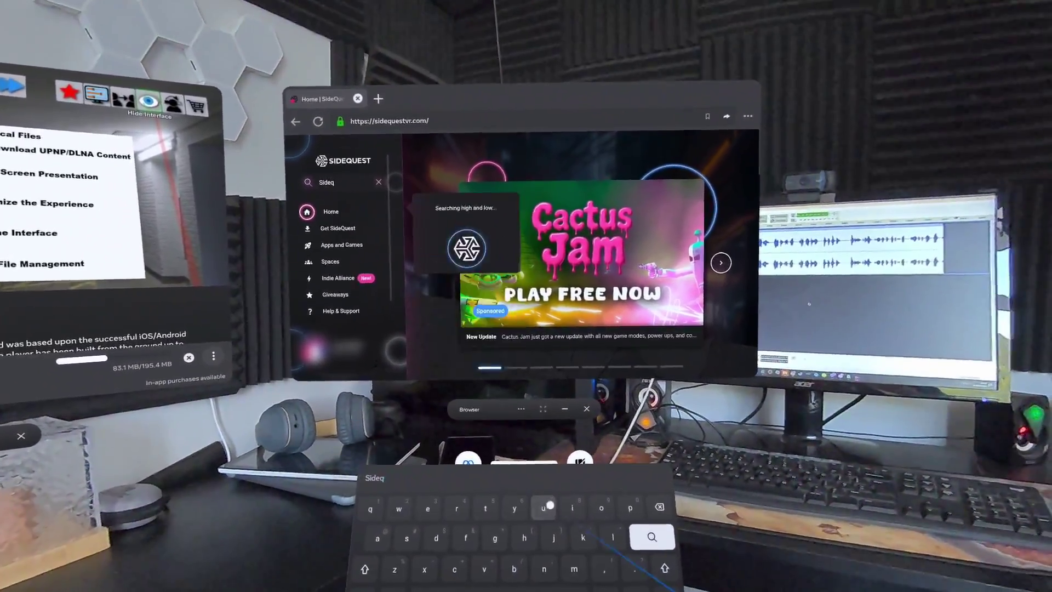
pyautogui.write('uest')
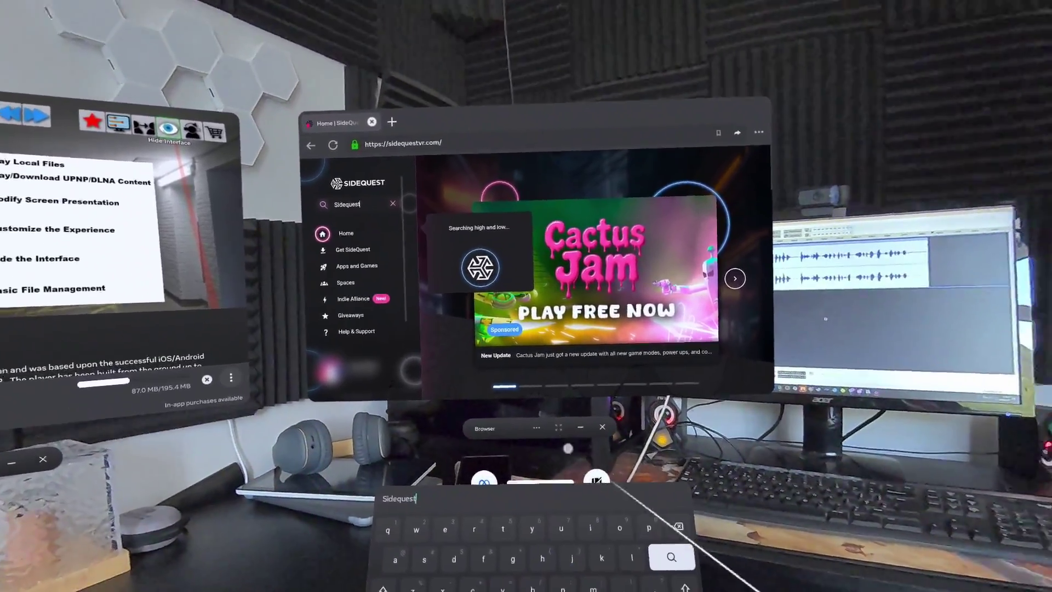
pyautogui.press('Return')
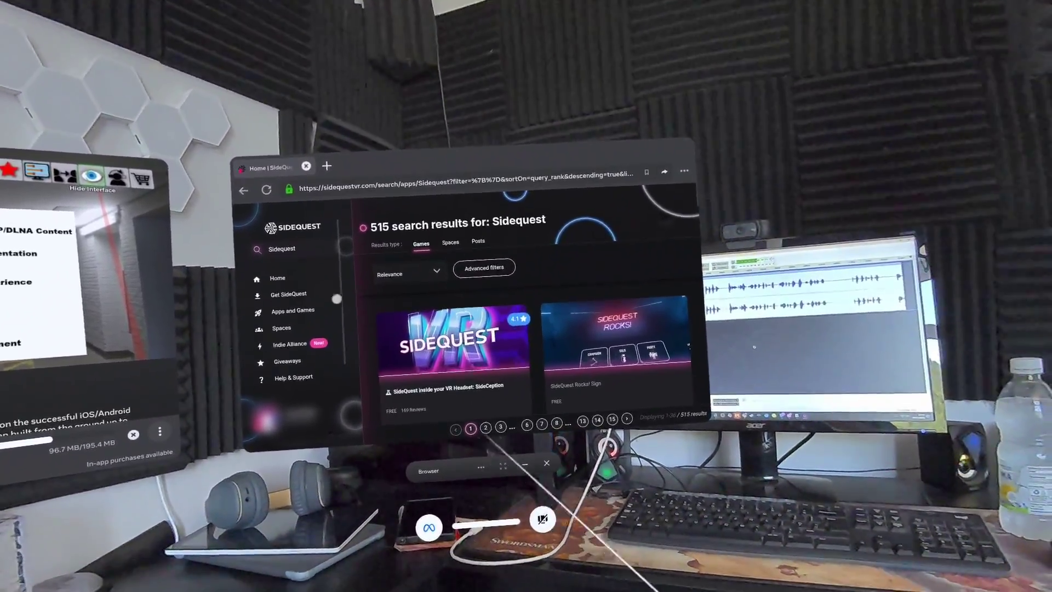
# - Open the "SideQuest inside your VR Headset: SideCeption" page and follow its direct APK link to the GitHub release assets
pyautogui.moveTo(482, 383)
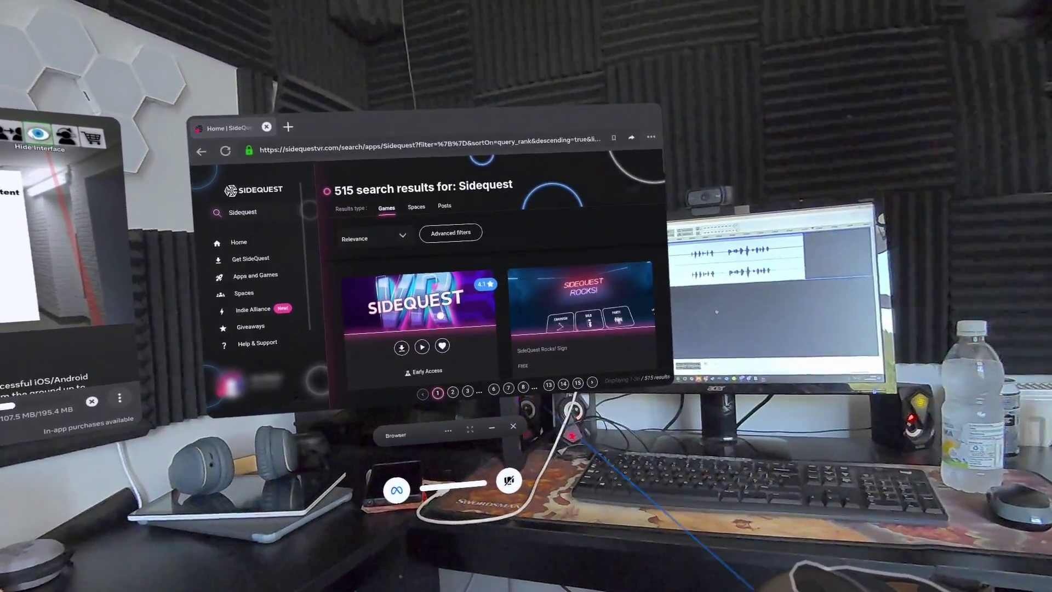
pyautogui.click(440, 316)
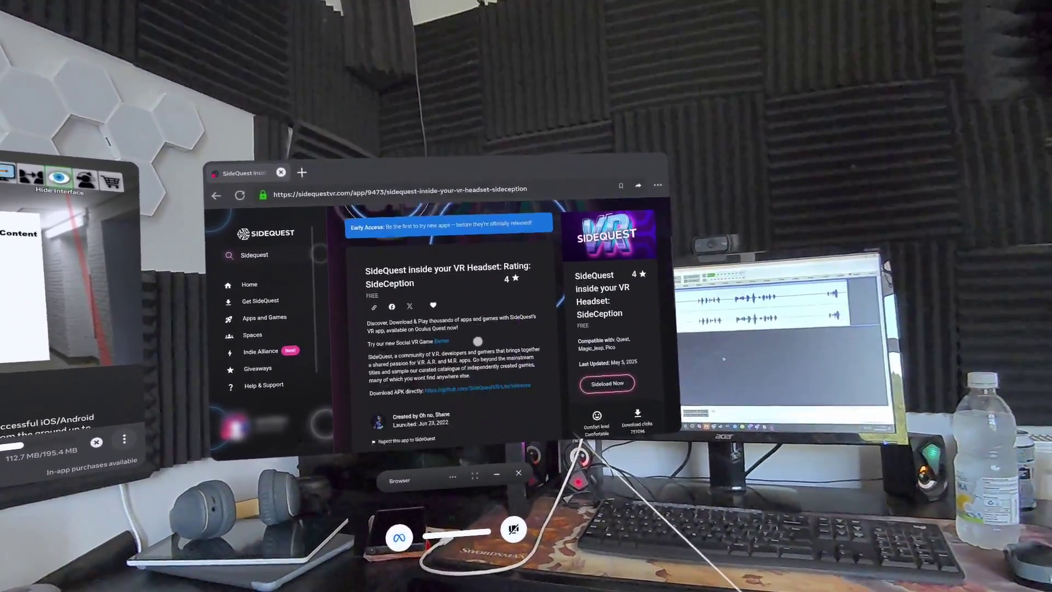
pyautogui.scroll(-3, 478, 341)
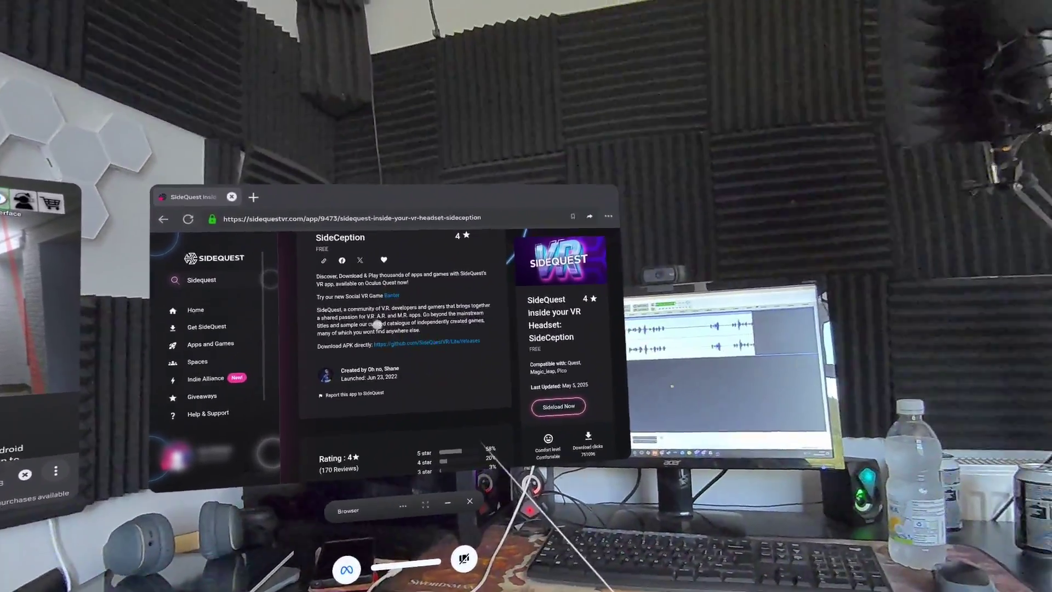
pyautogui.click(416, 341)
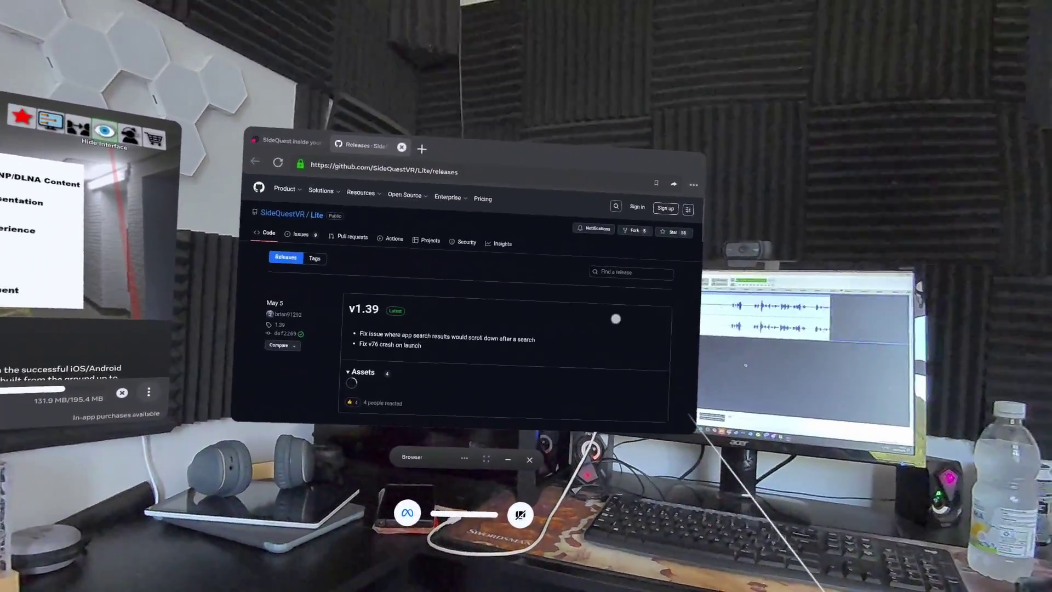
pyautogui.scroll(-3, 629, 305)
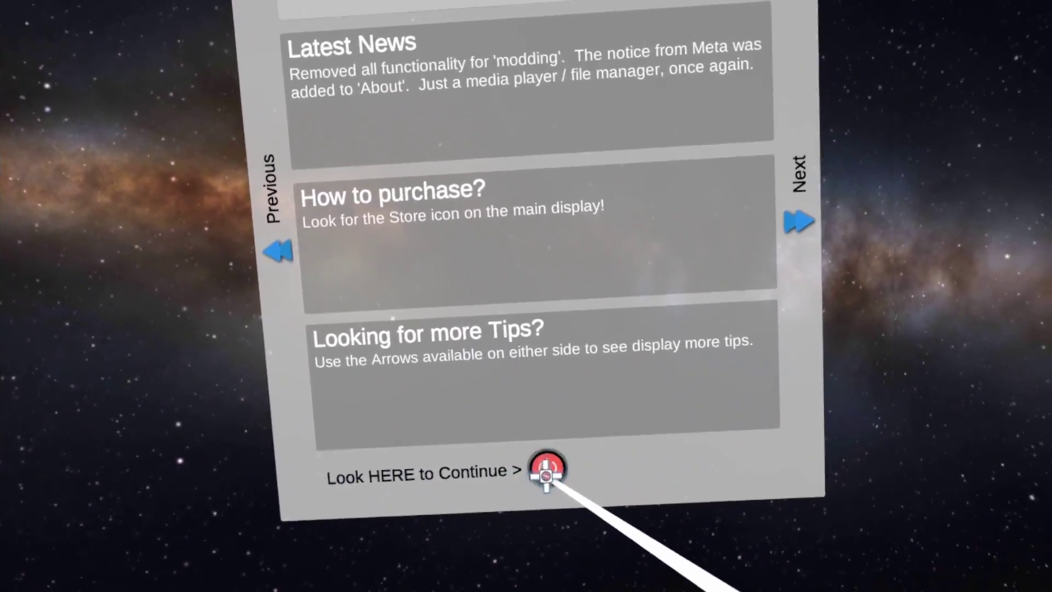
# - Continue past the tips in Mobile VR Station and show all options in the Configuration Wizard
pyautogui.click(564, 478)
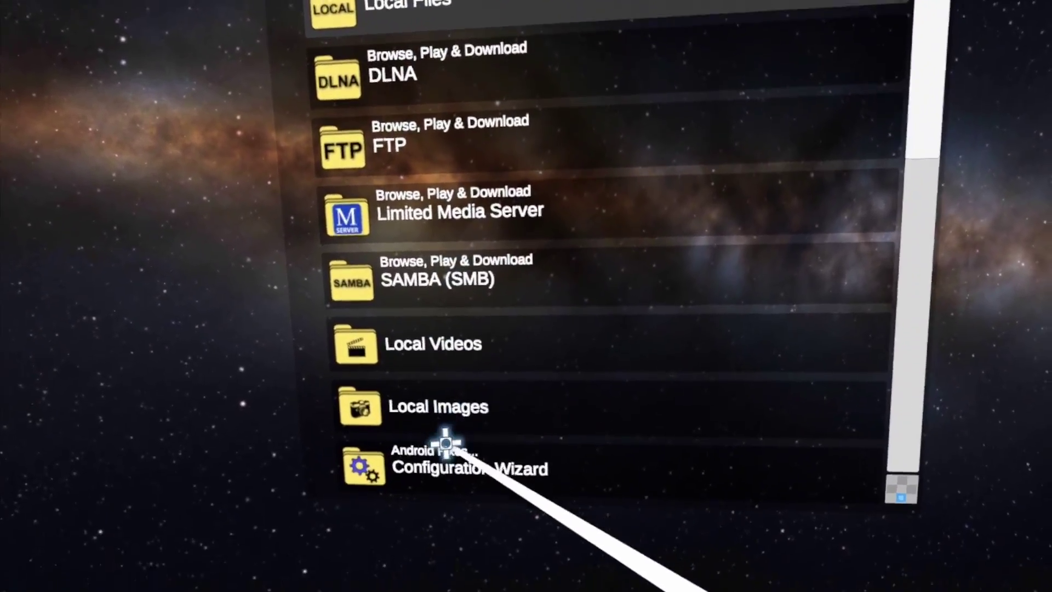
pyautogui.click(438, 438)
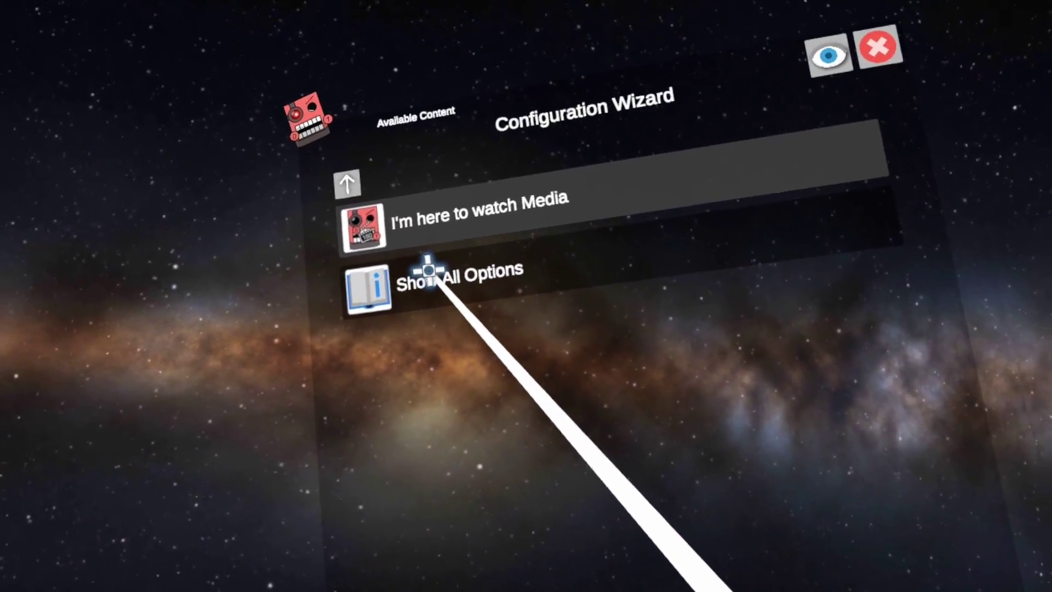
pyautogui.click(423, 277)
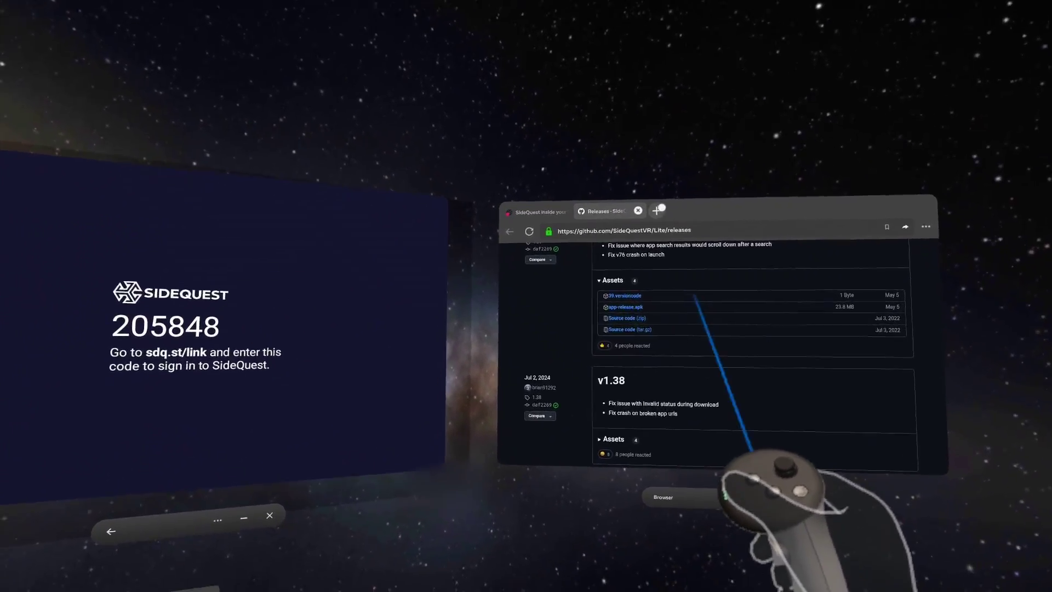
# - Search for sdq.st/link in a new browser tab and open SideQuest's app-linking page
pyautogui.click(659, 222)
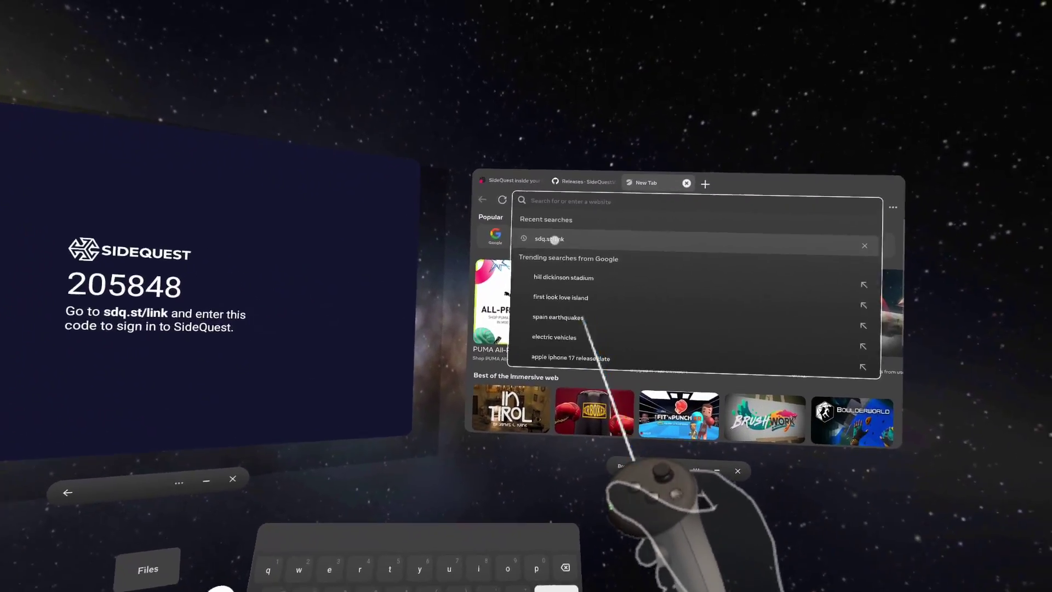
pyautogui.click(570, 237)
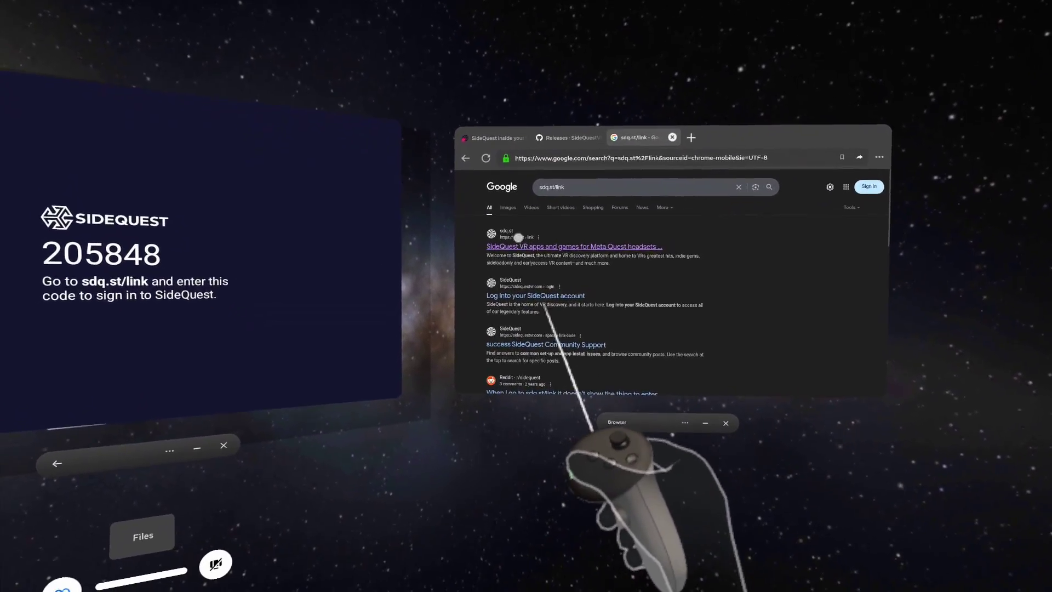
pyautogui.click(504, 283)
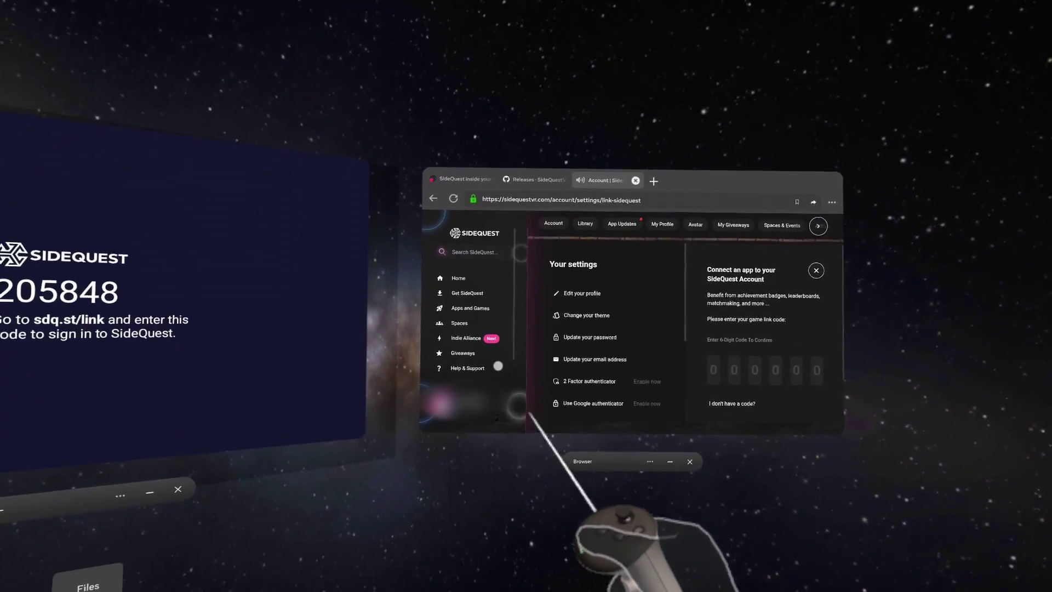
# - Enter the six-digit game link code and confirm linking the app to the SideQuest account
pyautogui.click(724, 360)
pyautogui.write('2')
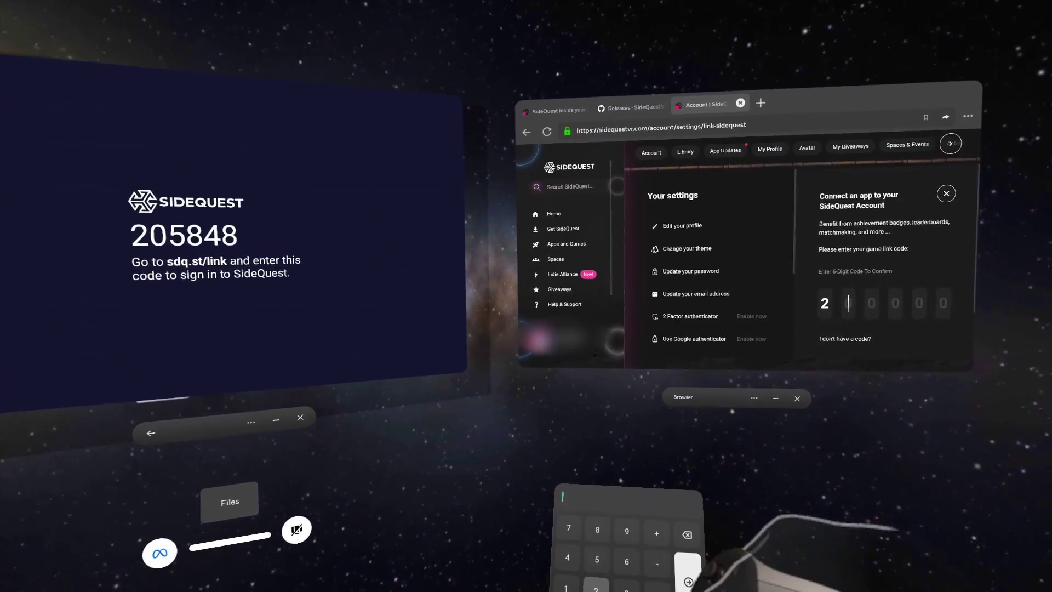
pyautogui.write('05')
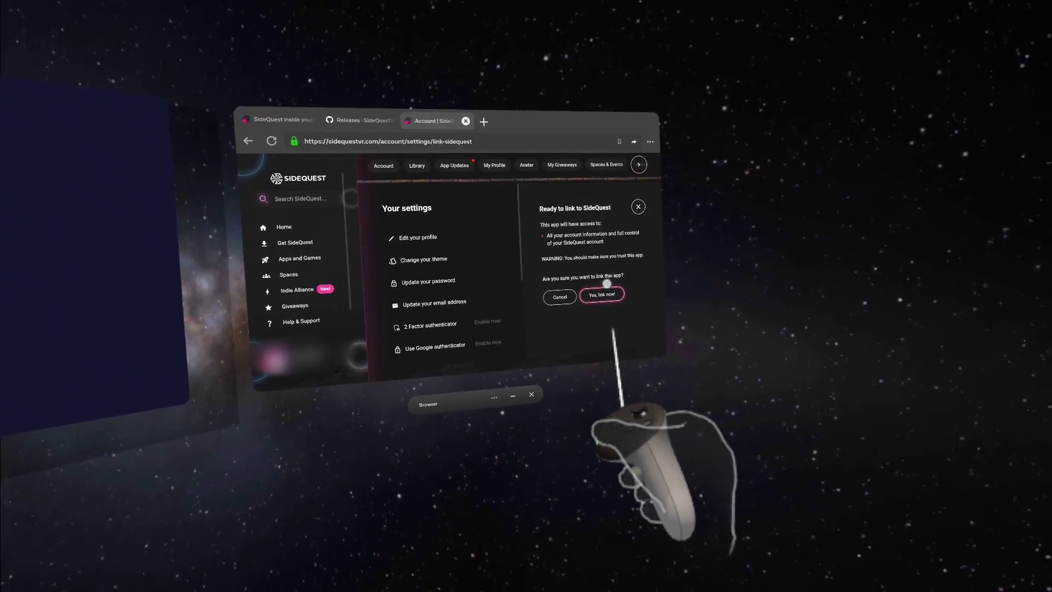
pyautogui.click(678, 368)
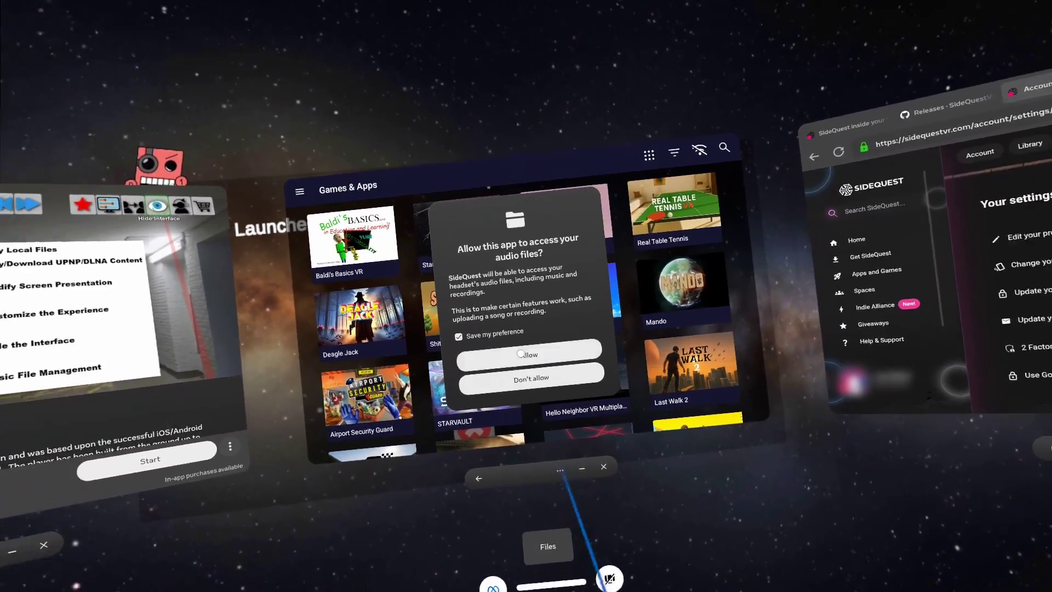
# - Allow SideQuest to access the headset's audio files, and browse the Games & Apps list and its filter options
pyautogui.click(467, 470)
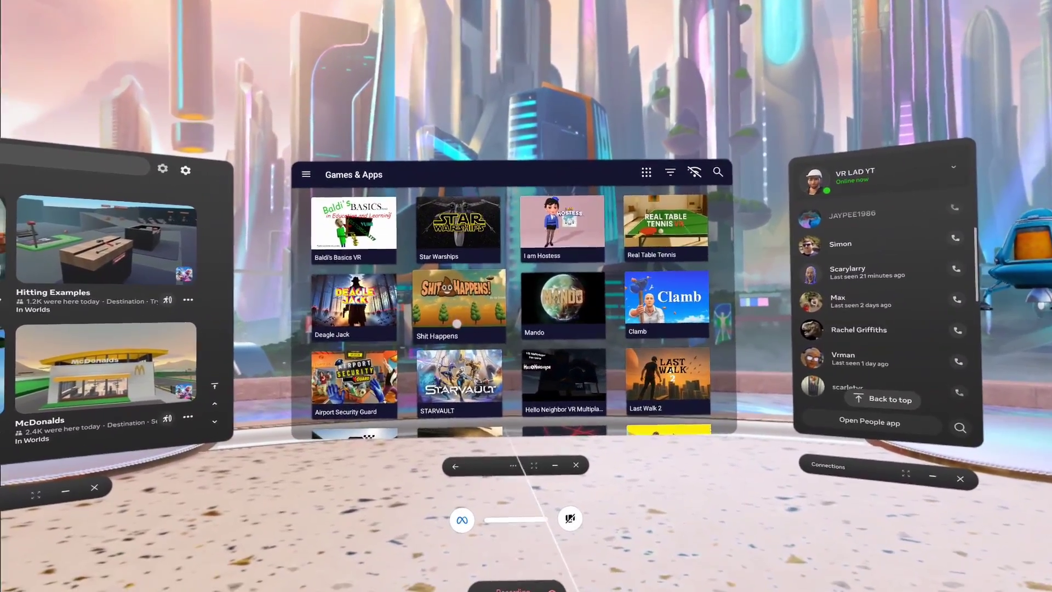
pyautogui.scroll(-5, 456, 333)
pyautogui.scroll(5, 605, 237)
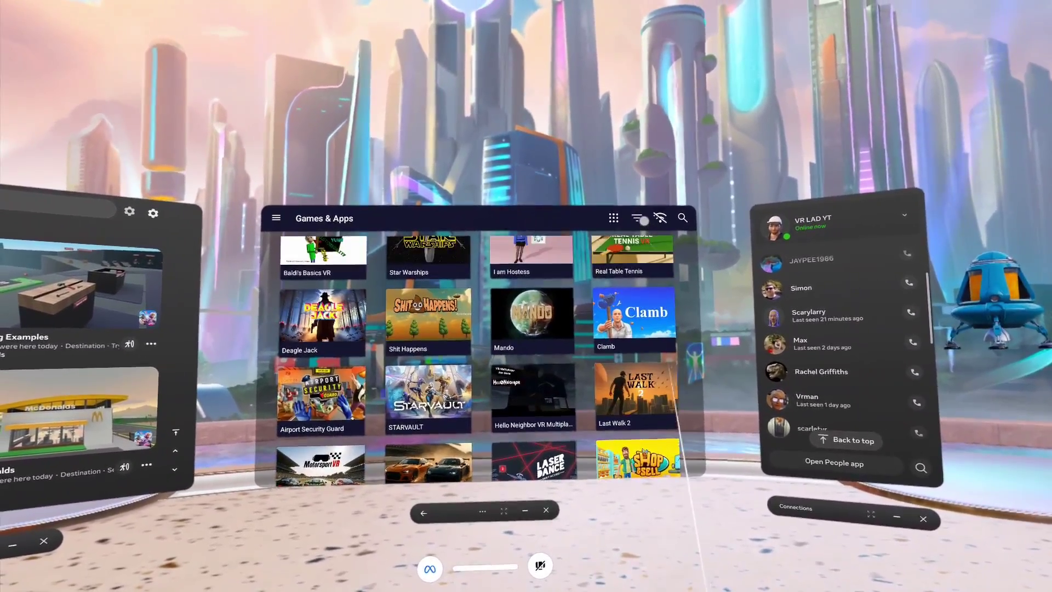
pyautogui.click(637, 215)
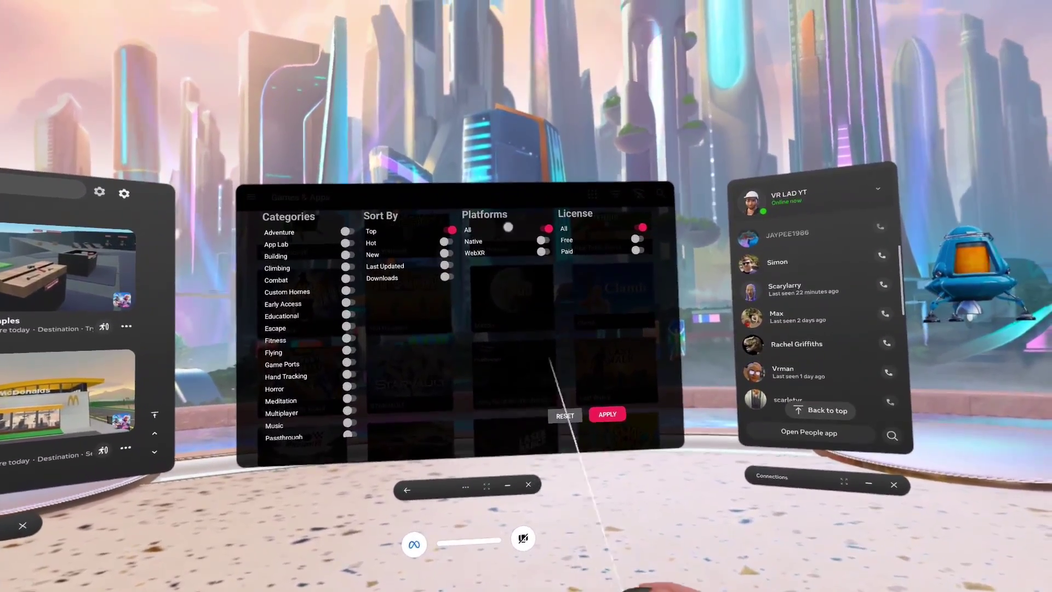
pyautogui.click(661, 386)
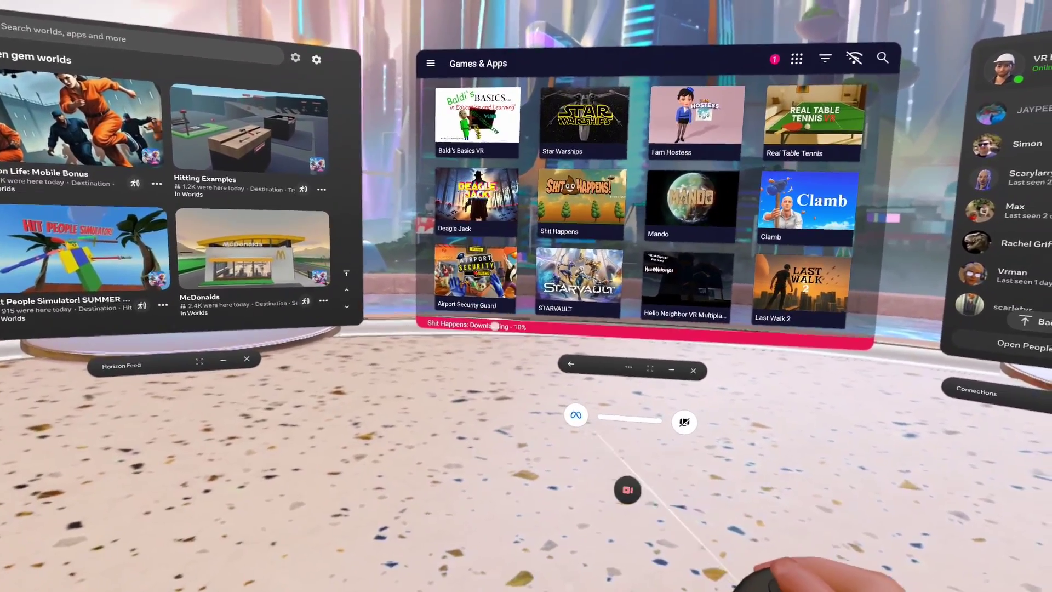
# - Open SideQuest's download queue for the Shit Happens download, and list all apps in the headset library
pyautogui.click(440, 366)
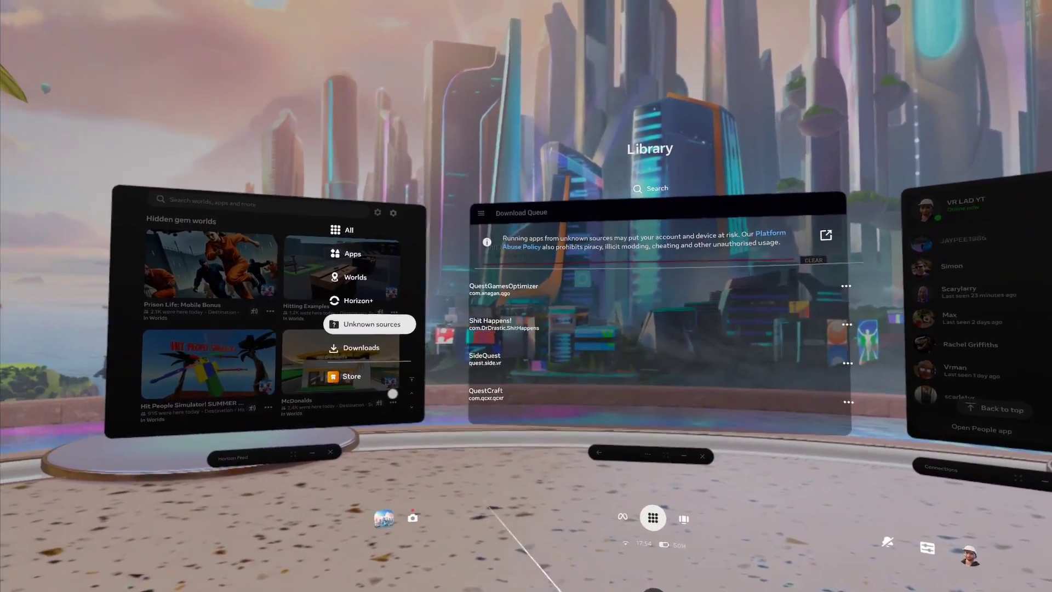
pyautogui.click(342, 230)
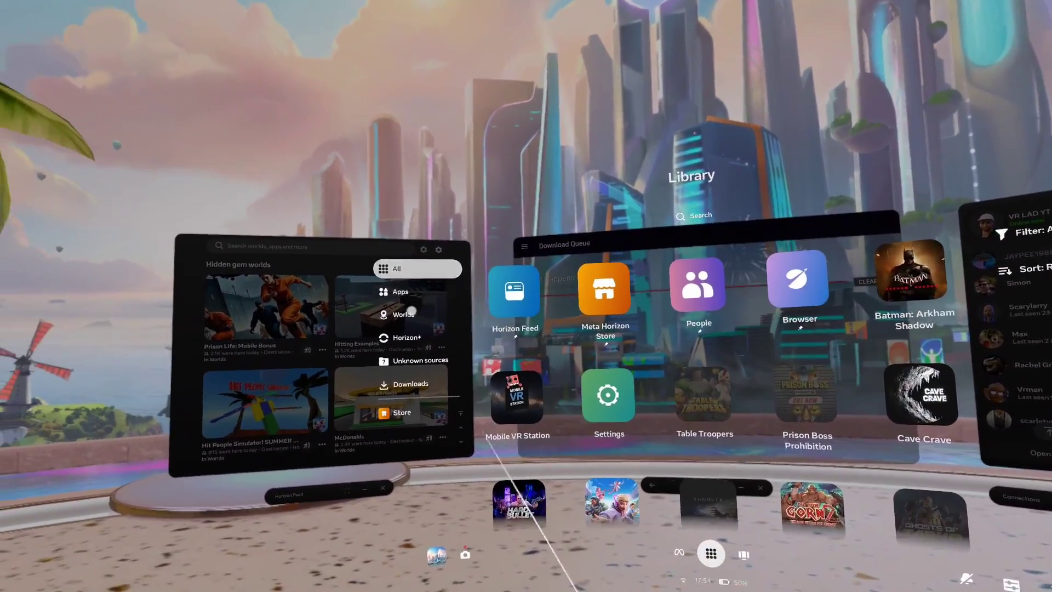